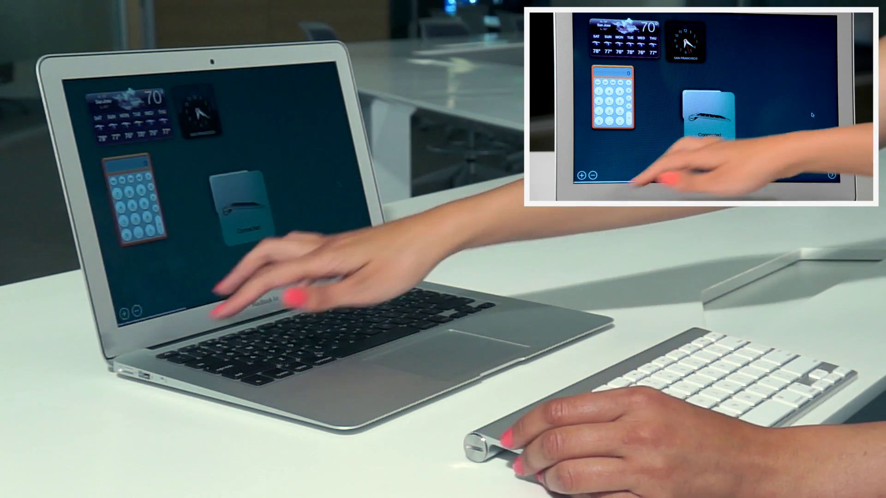
pyautogui.hscroll(5, 812, 115)
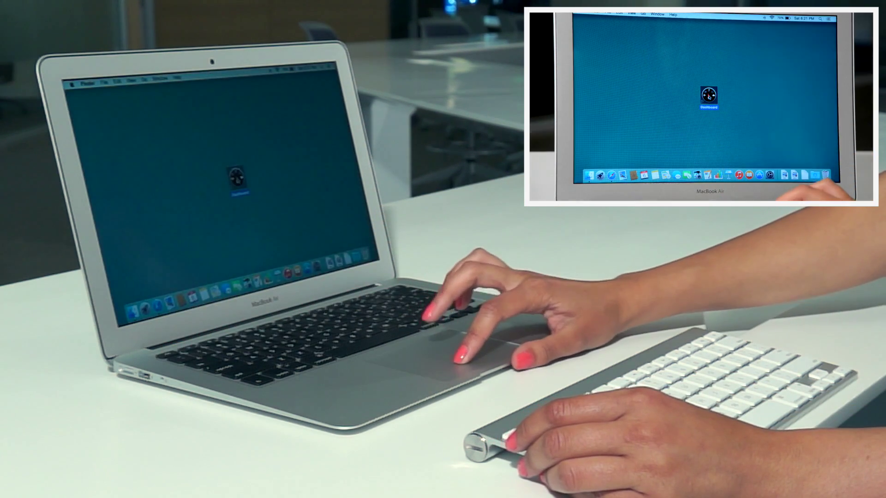
pyautogui.hscroll(-5, 812, 115)
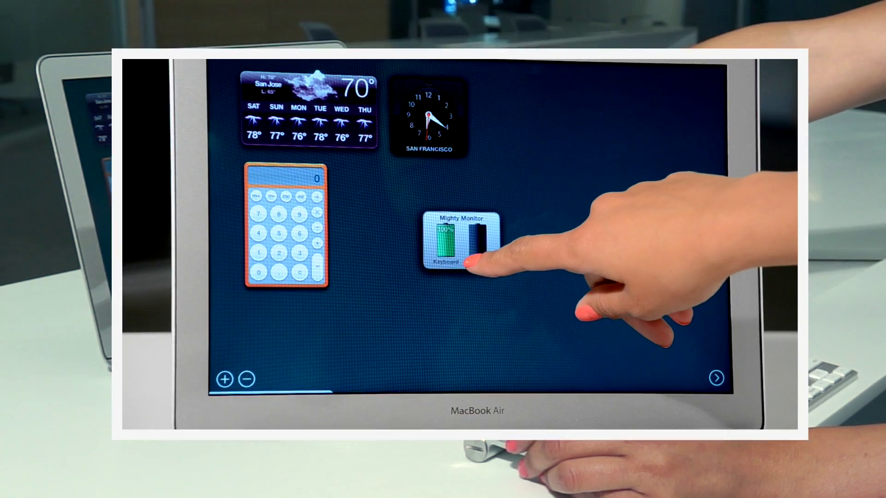